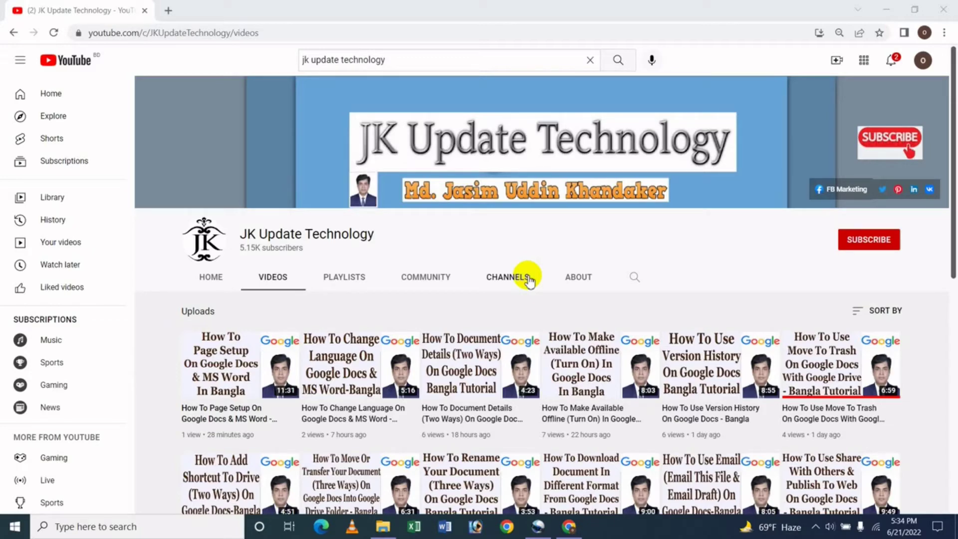
# Step: Open the Google Docs home page in a new browser tab
pyautogui.click(168, 10)
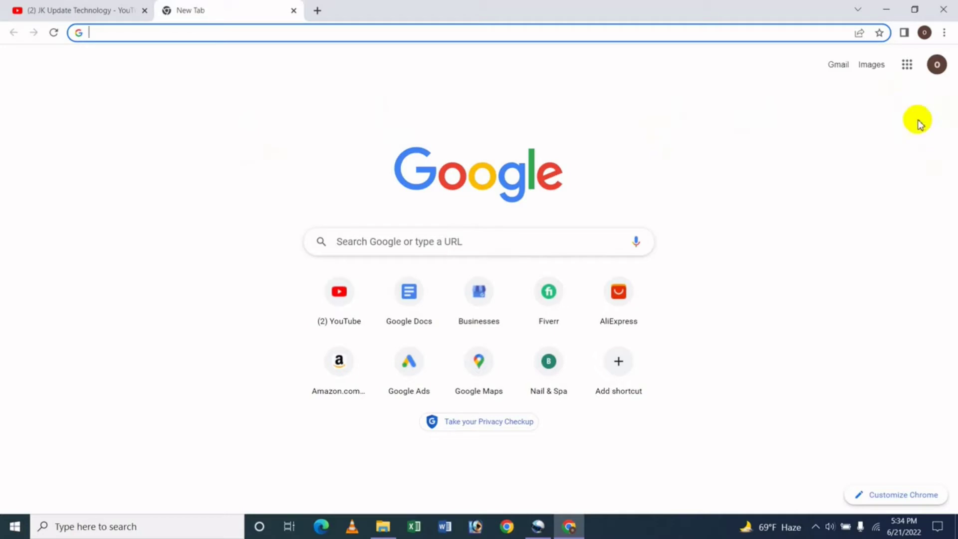
pyautogui.click(907, 65)
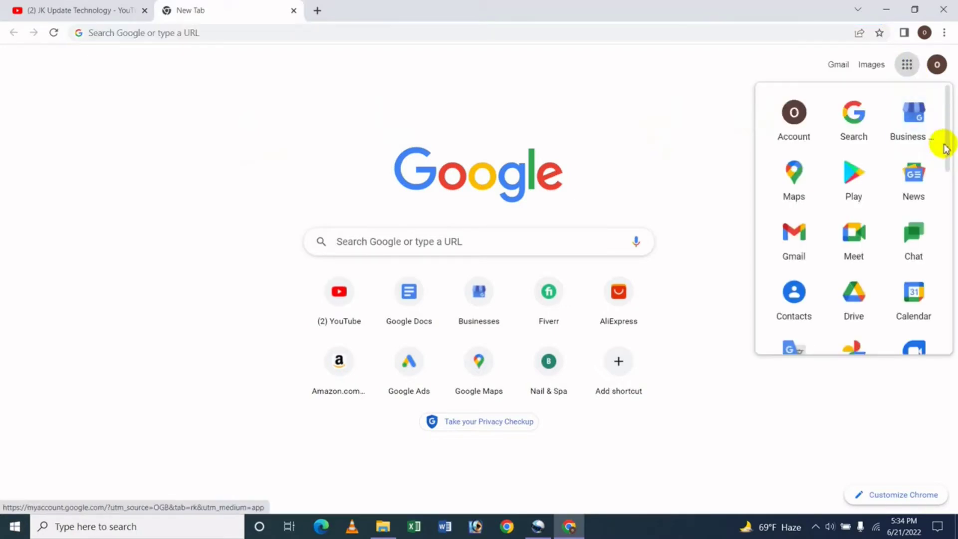
pyautogui.moveTo(943, 143); pyautogui.dragTo(954, 219)
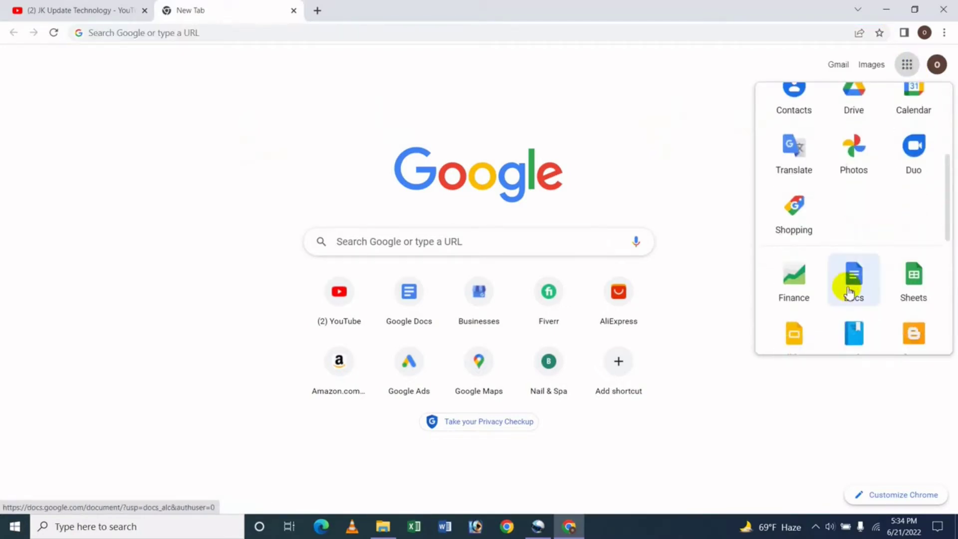
pyautogui.click(186, 124)
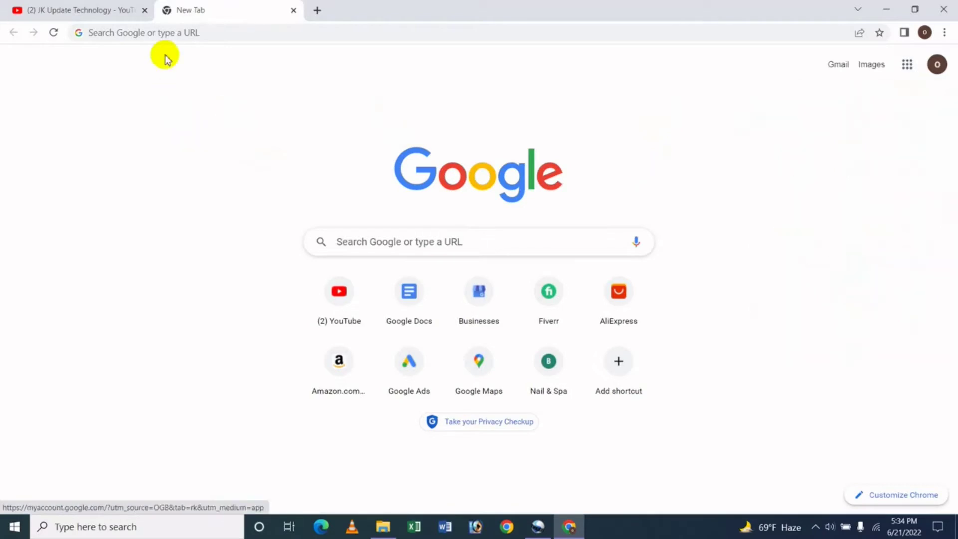
pyautogui.click(187, 33)
pyautogui.write('d')
pyautogui.press('Return')
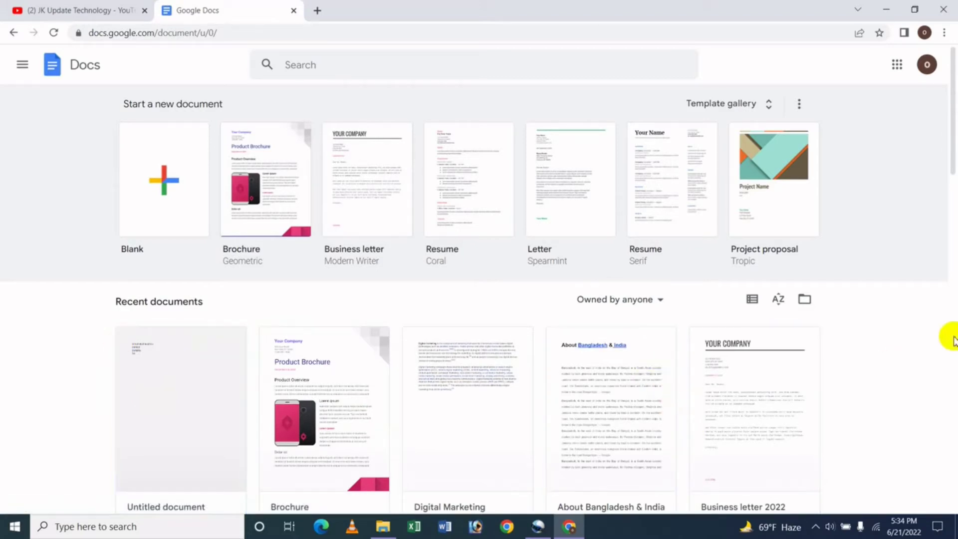
# Step: Open the recent document "About Bangladesh & India" and place the cursor in its first paragraph
pyautogui.moveTo(952, 154); pyautogui.dragTo(948, 184)
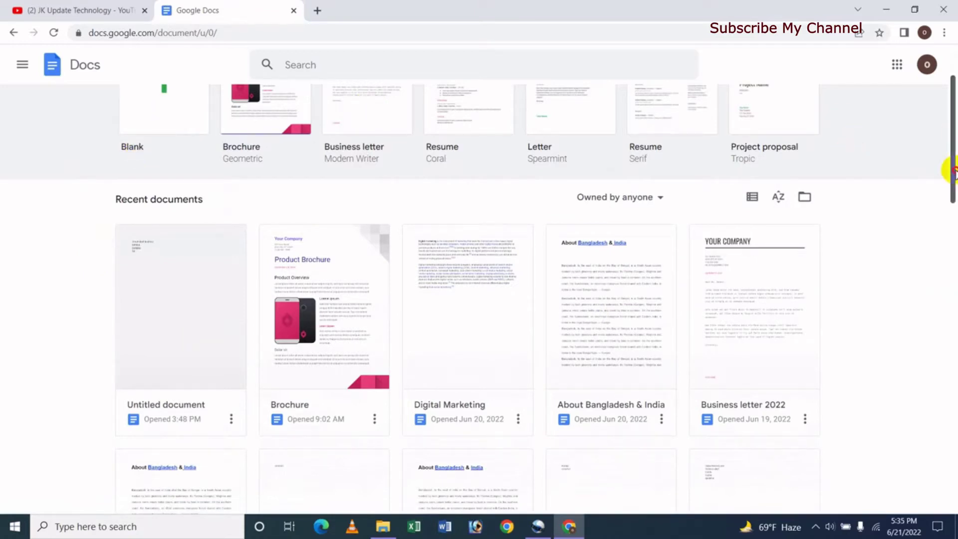
pyautogui.scroll(-1, 952, 181)
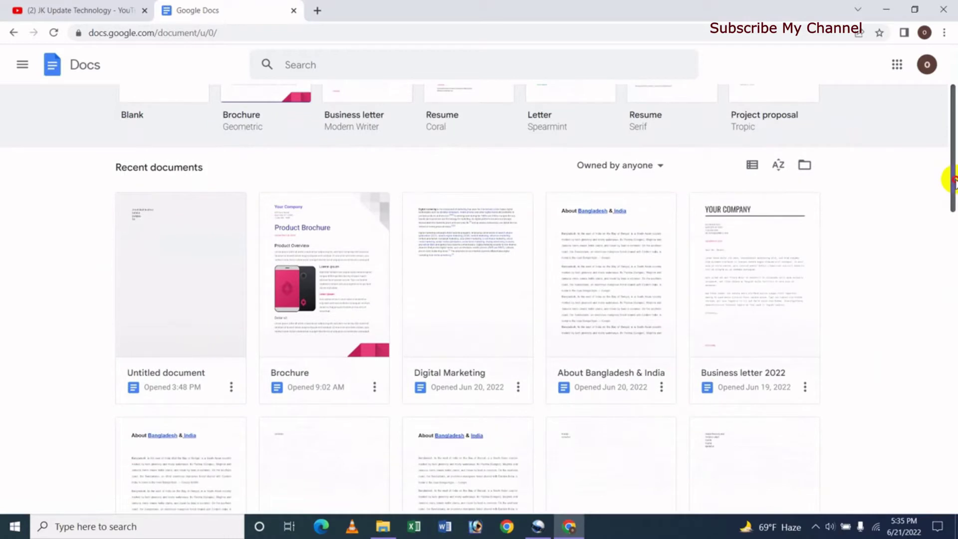
pyautogui.moveTo(953, 180); pyautogui.dragTo(951, 177)
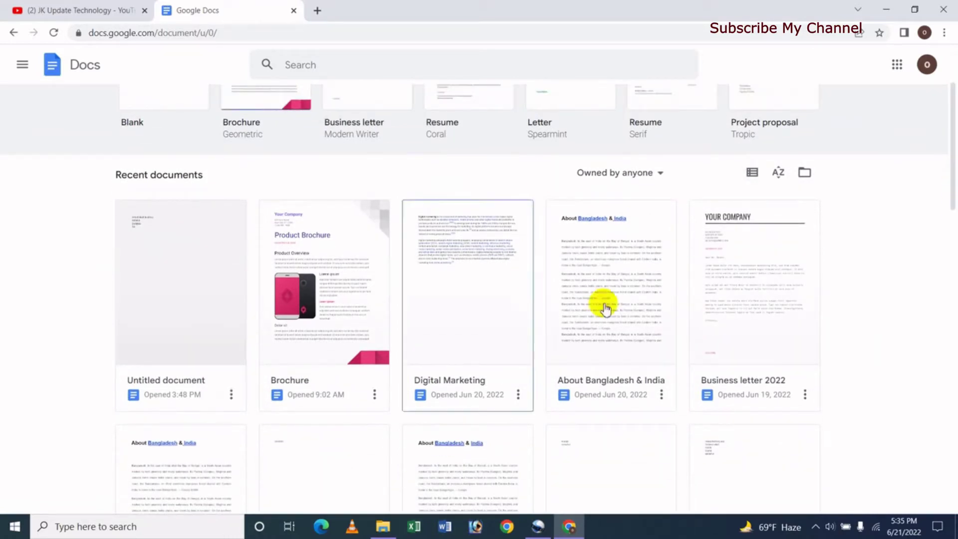
pyautogui.click(623, 276)
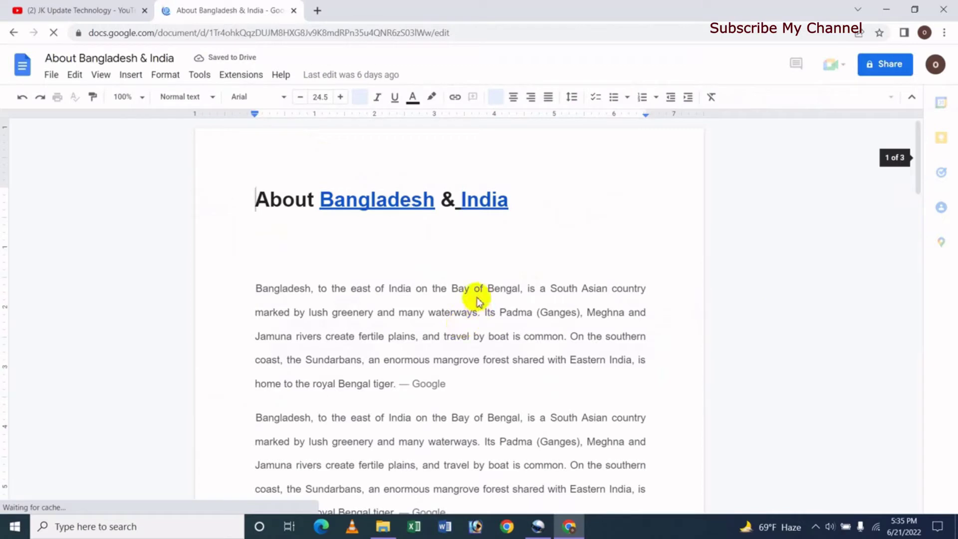
pyautogui.click(471, 298)
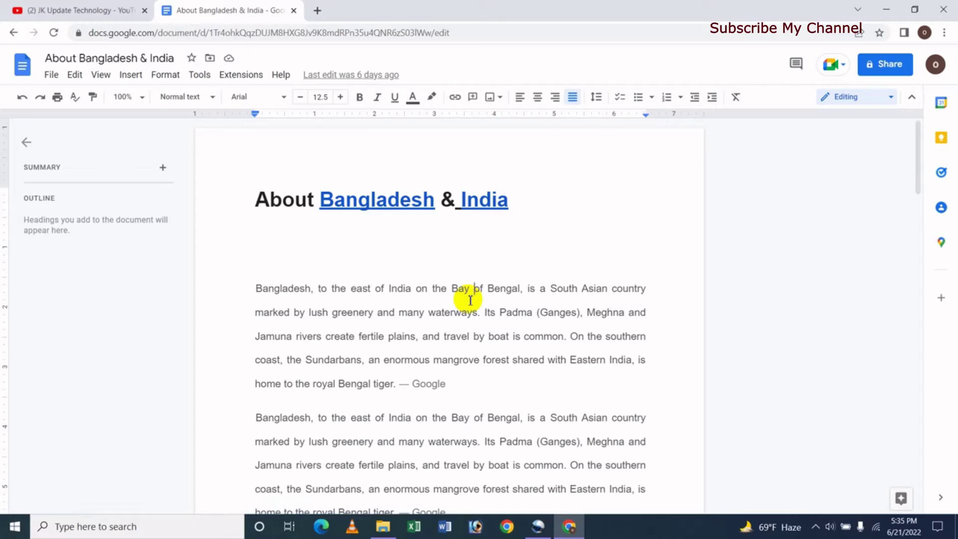
pyautogui.click(47, 13)
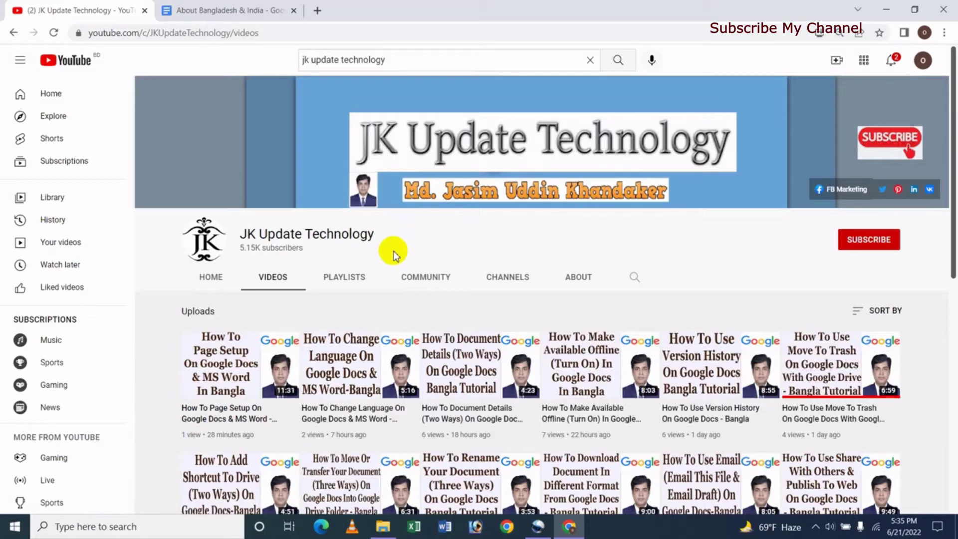
pyautogui.click(216, 10)
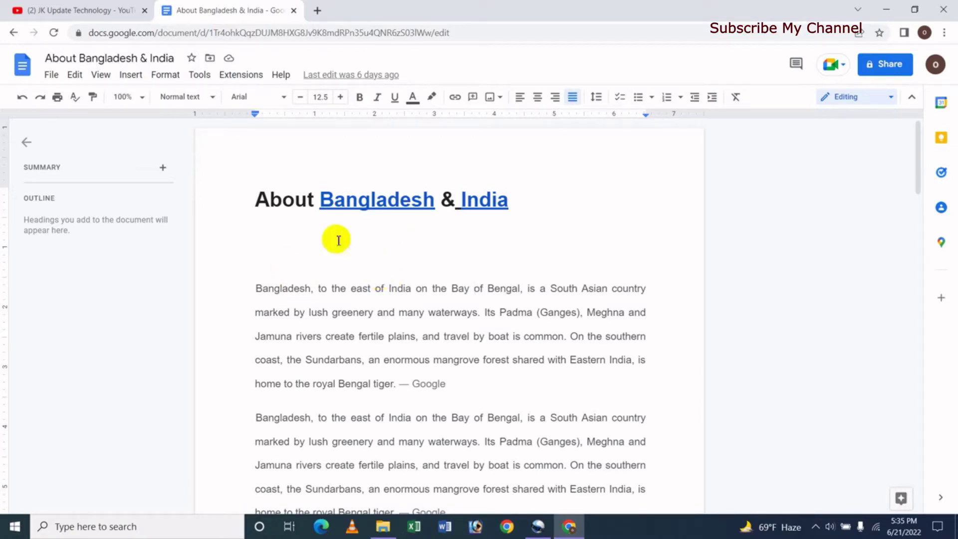
# Step: Open the print settings for the document and review the available print destinations
pyautogui.click(51, 76)
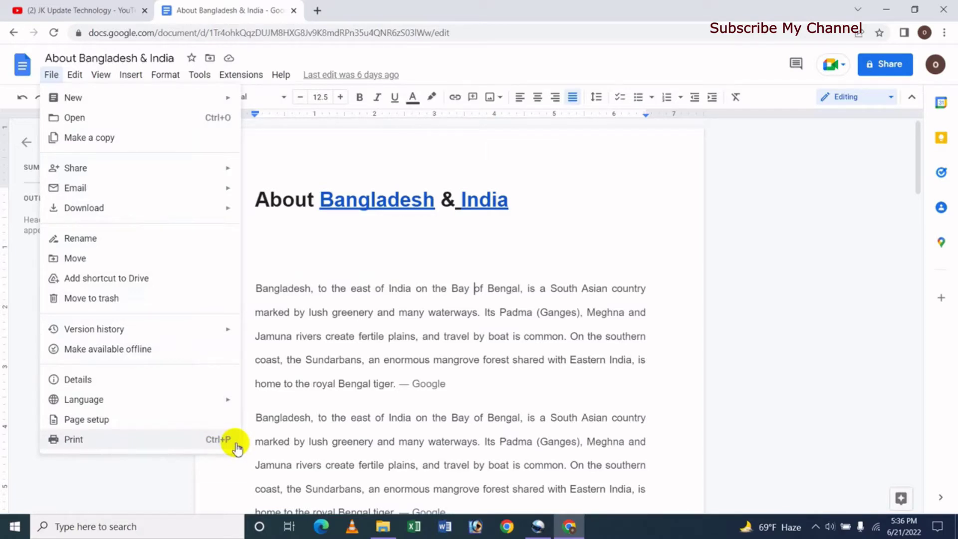
pyautogui.click(103, 441)
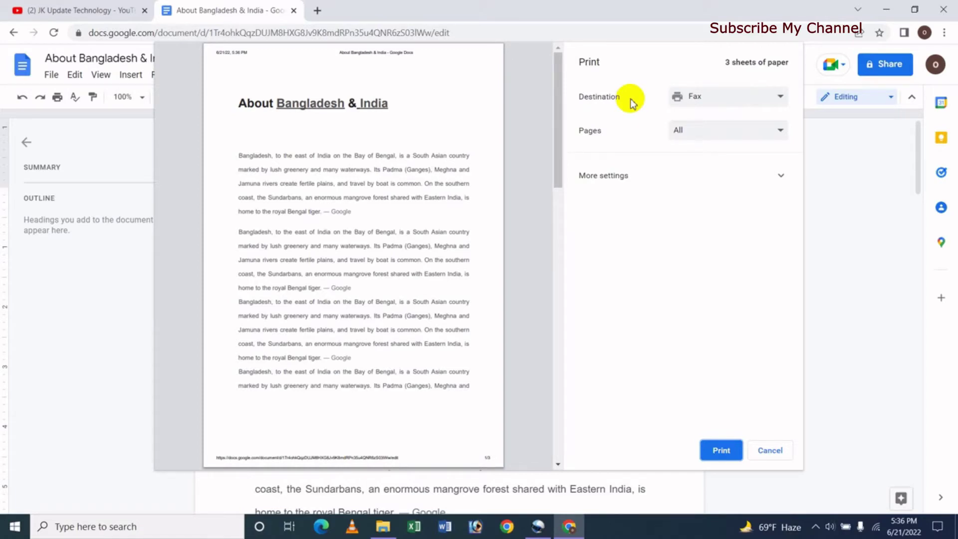
pyautogui.click(718, 99)
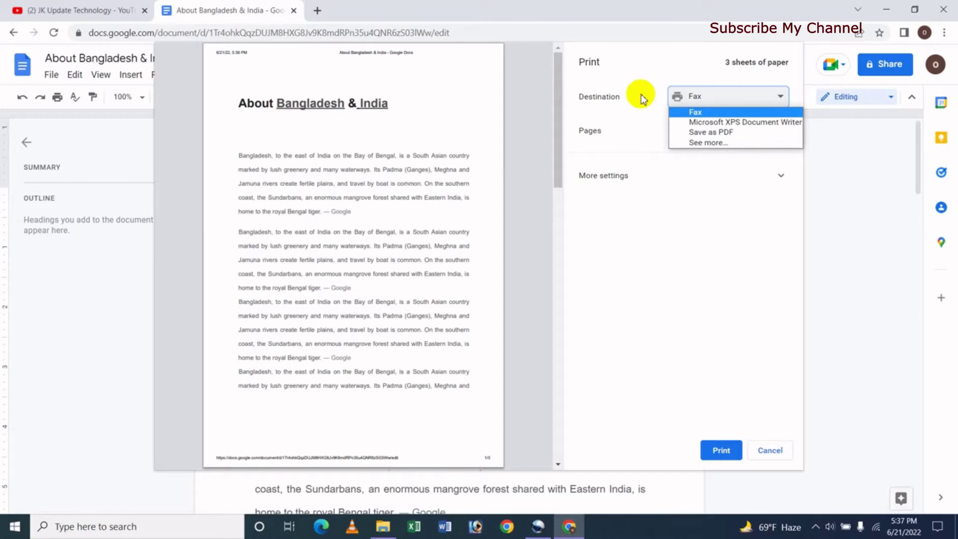
pyautogui.click(641, 116)
pyautogui.click(727, 95)
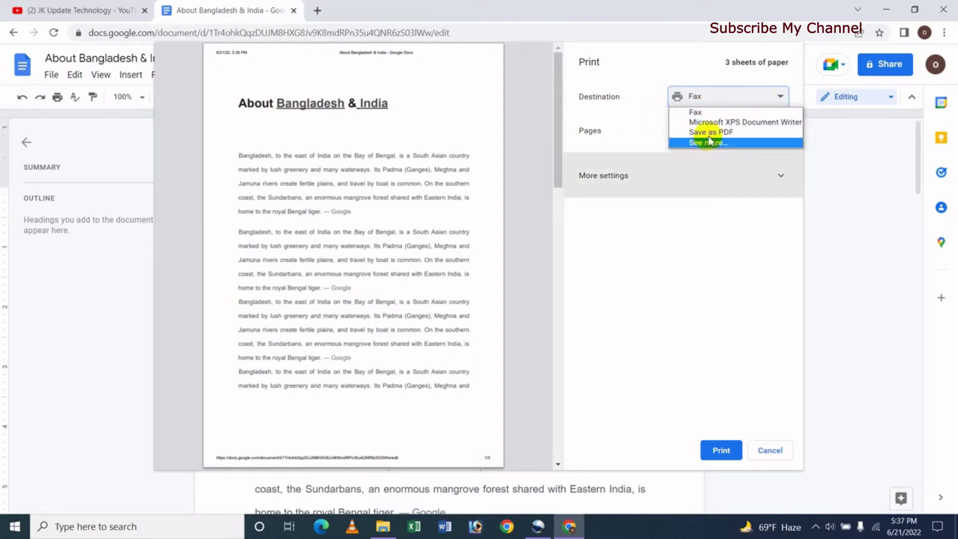
pyautogui.click(623, 118)
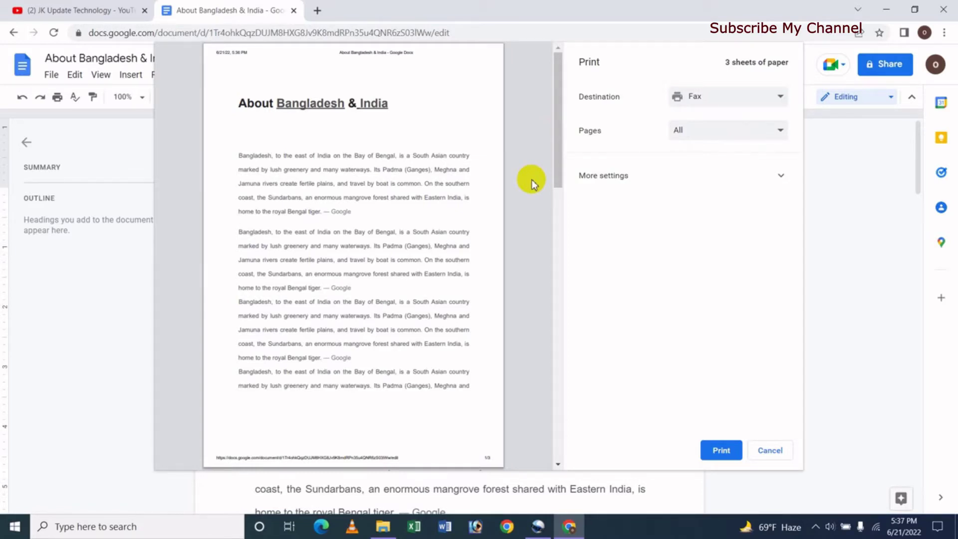
# Step: Review the page selection choices and preview the printout with even pages only, and with odd pages only
pyautogui.click(711, 132)
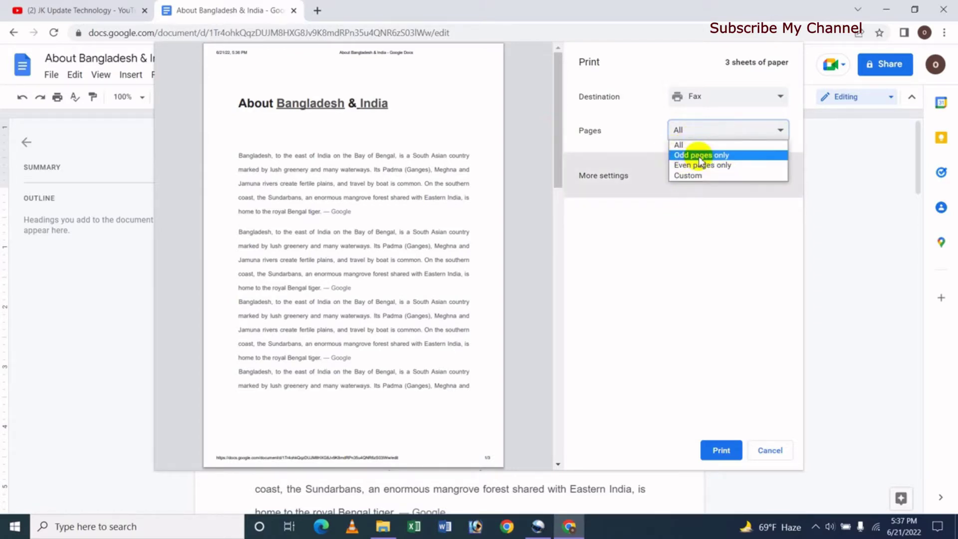
pyautogui.click(635, 143)
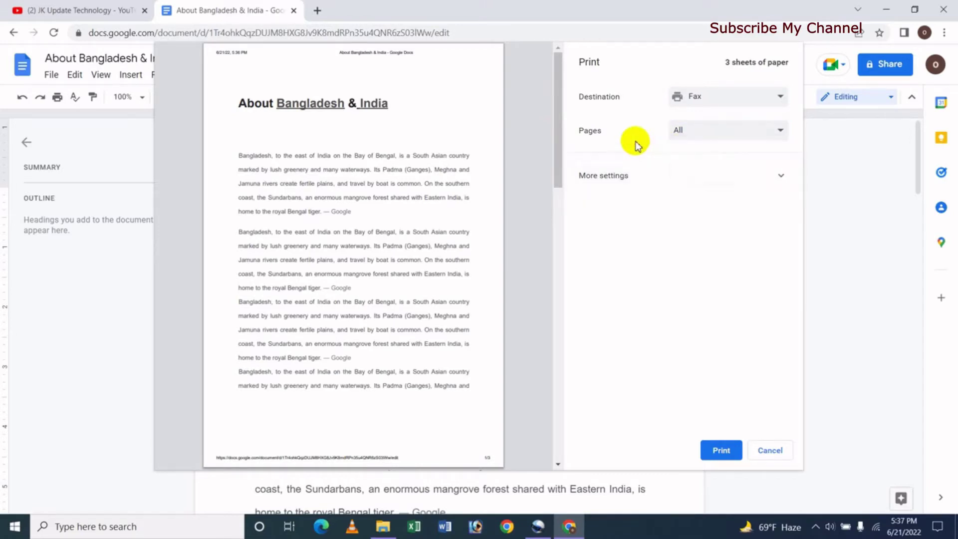
pyautogui.click(696, 131)
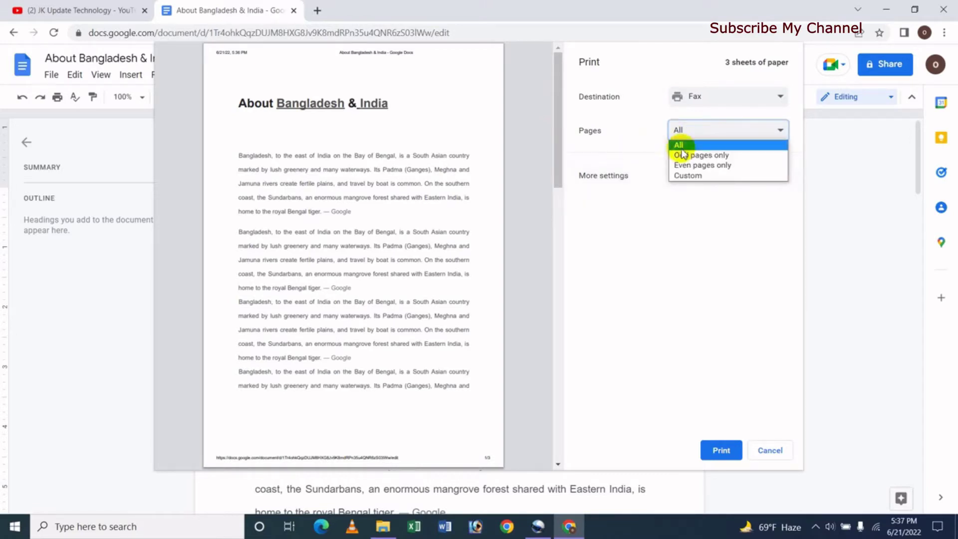
pyautogui.click(641, 147)
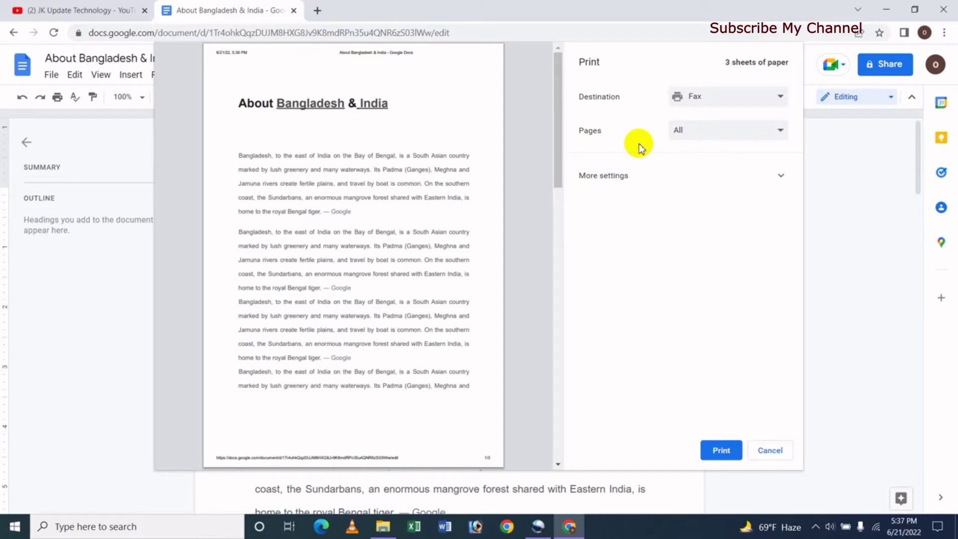
pyautogui.click(694, 138)
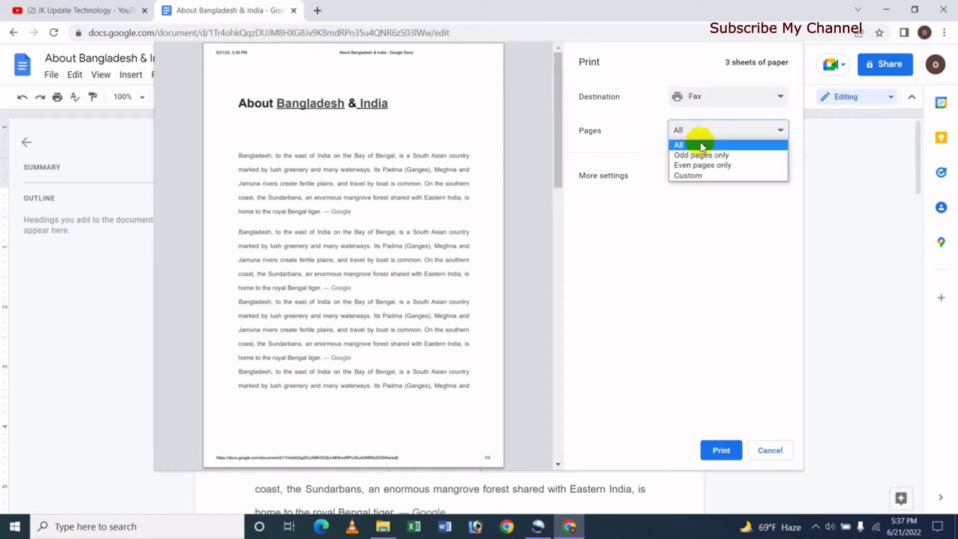
pyautogui.click(690, 165)
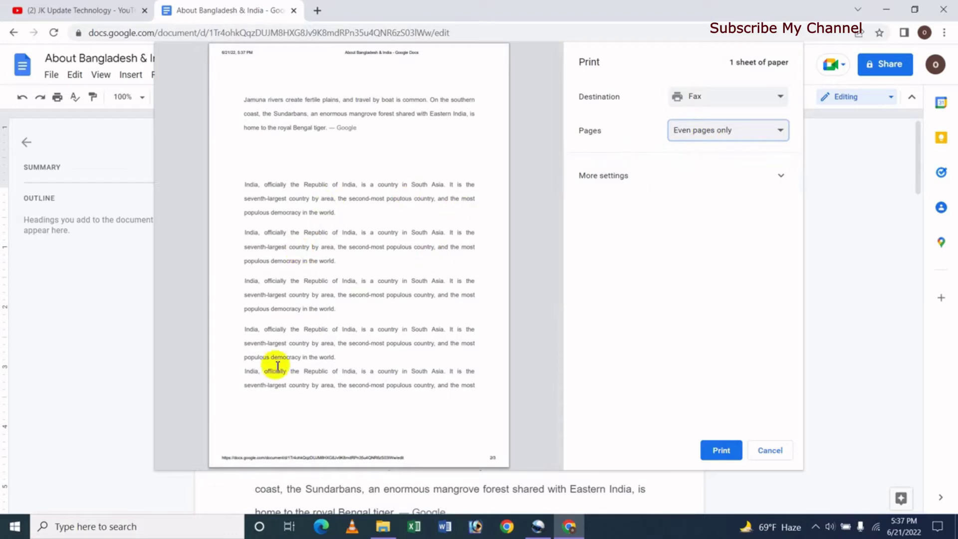
pyautogui.click(706, 132)
pyautogui.click(701, 155)
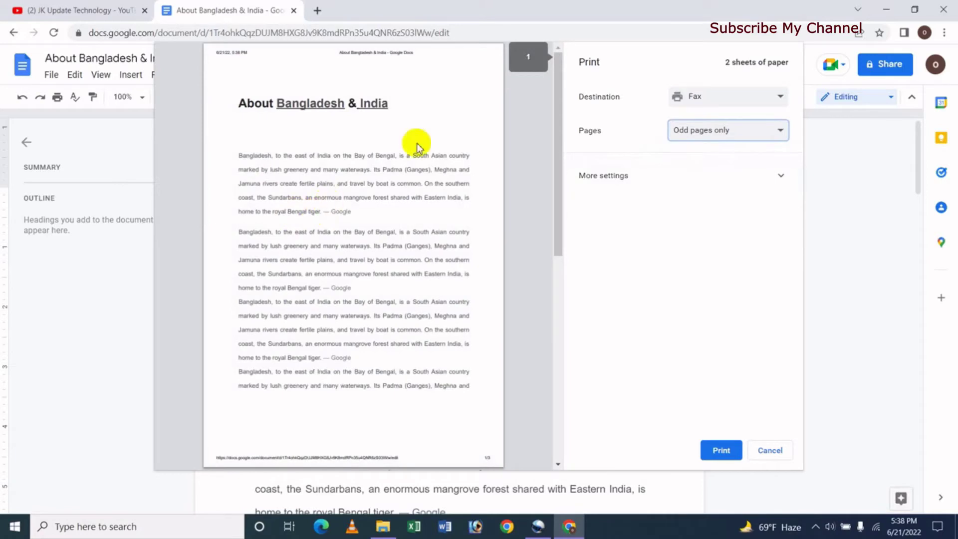
# Step: Switch the pages to print to Custom and enter the page list 1, 3, 8
pyautogui.click(718, 131)
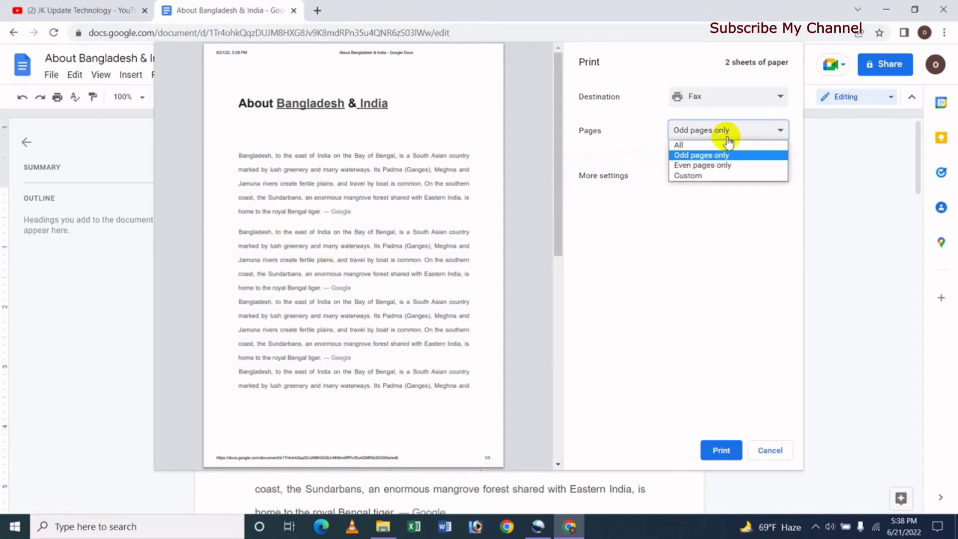
pyautogui.click(703, 176)
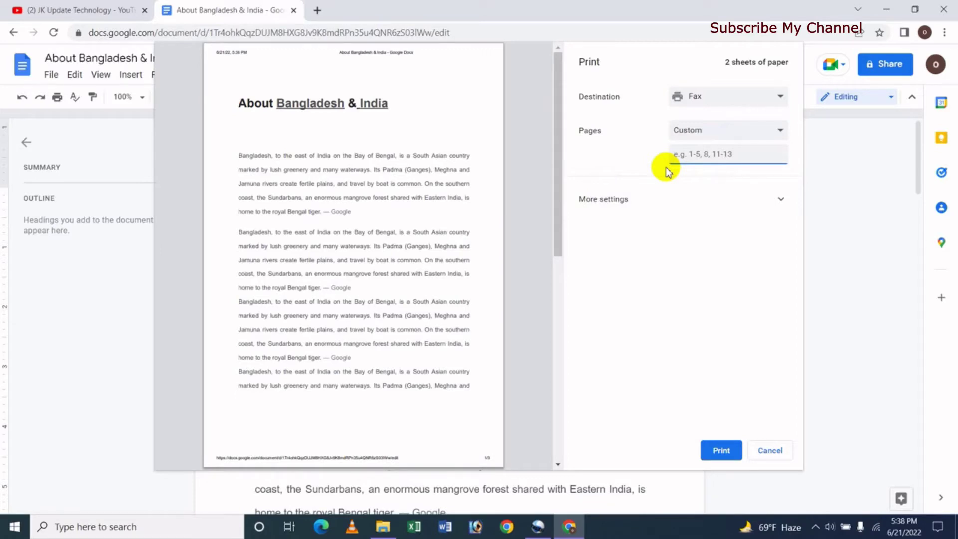
pyautogui.write('1,')
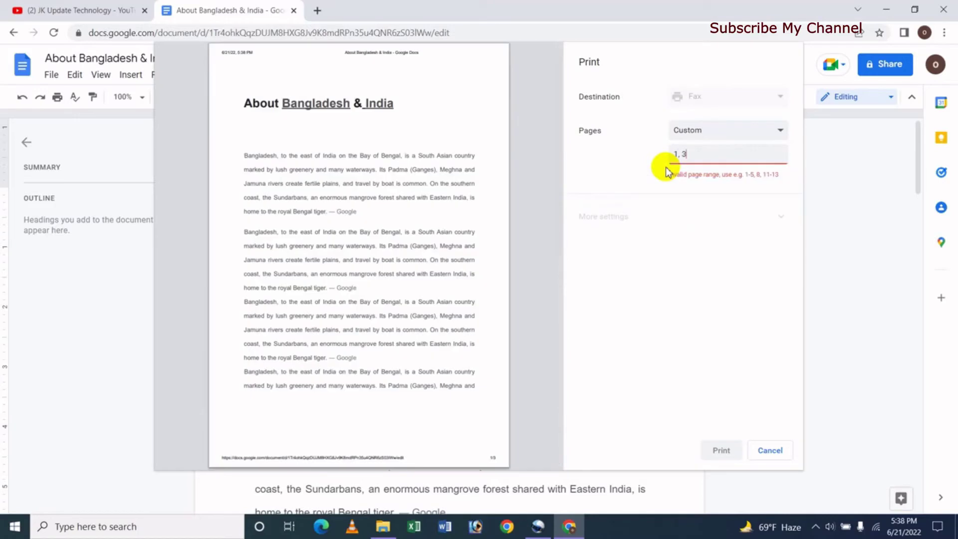
pyautogui.write(' 3')
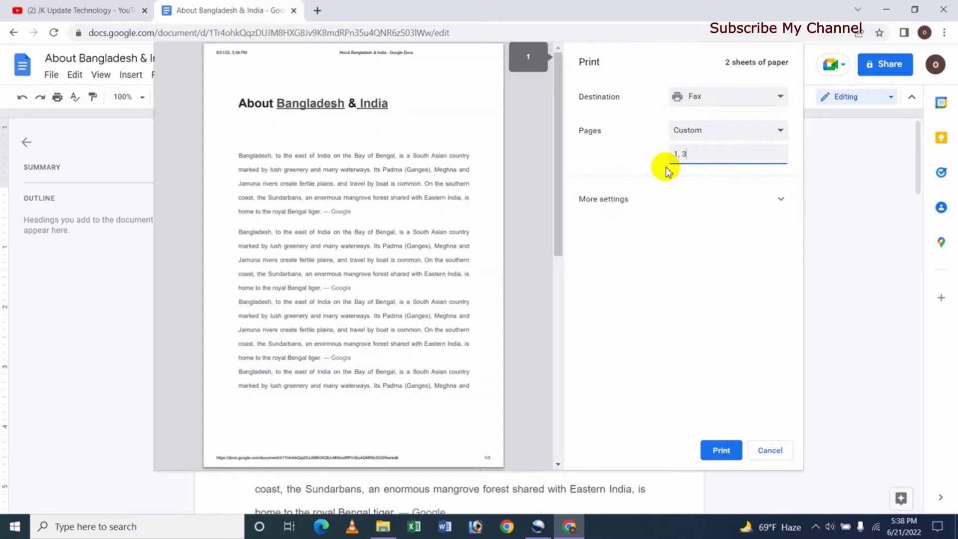
pyautogui.write(',')
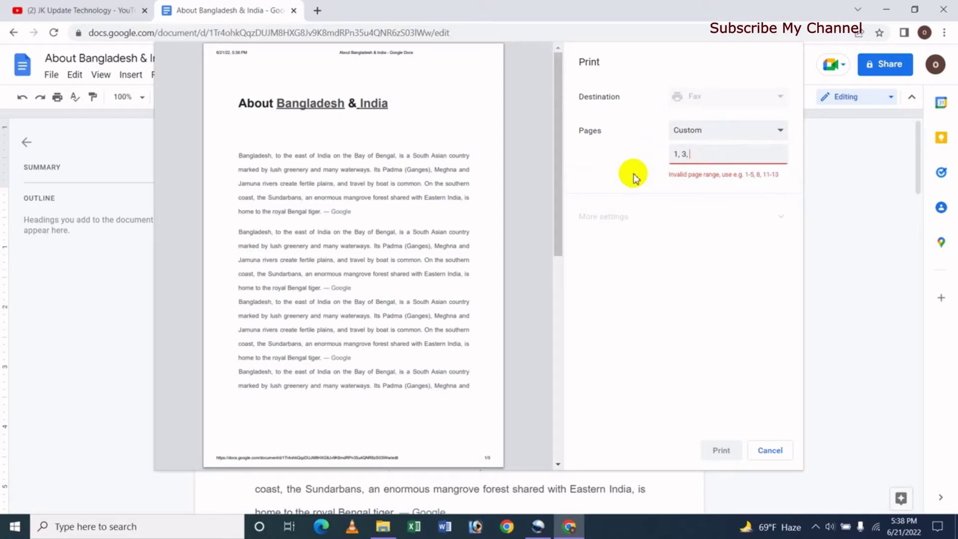
pyautogui.write(' 8')
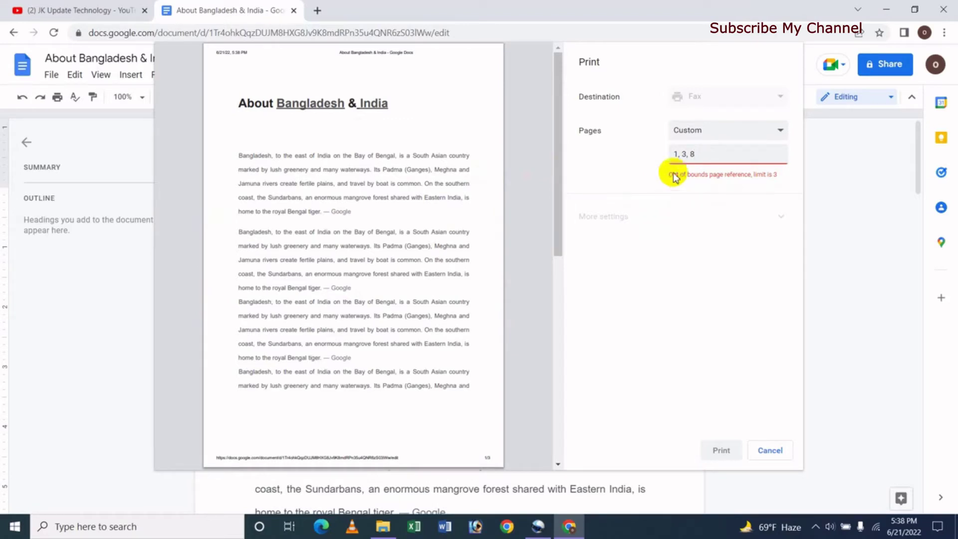
# Step: Replace the custom page list with the range 3-9, and clear the custom range again
pyautogui.hotkey('ctrl', 'a')
pyautogui.write('3')
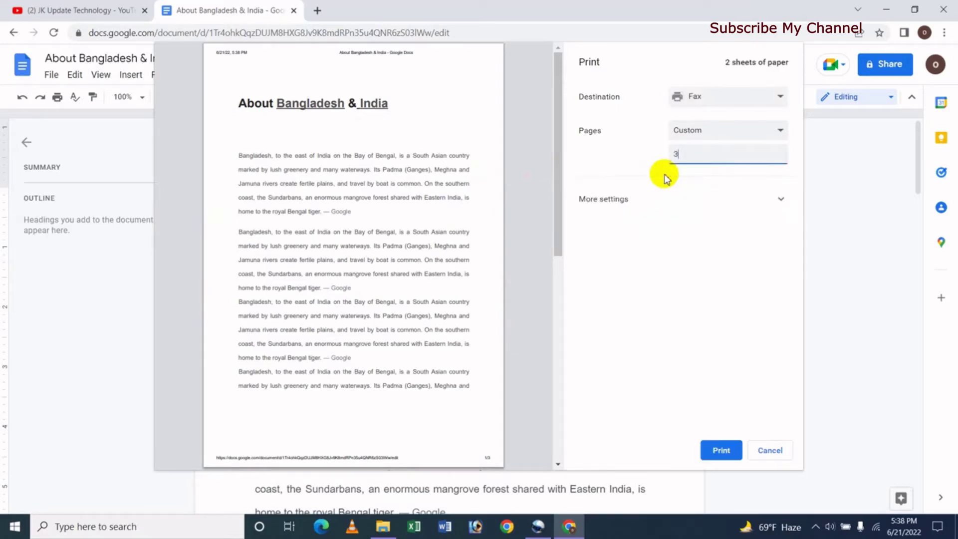
pyautogui.write('-9')
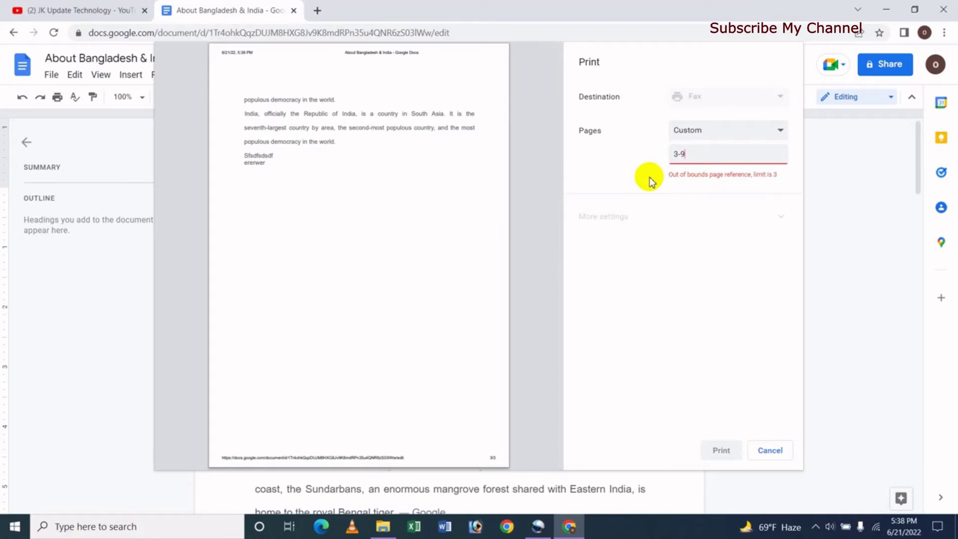
pyautogui.click(697, 155)
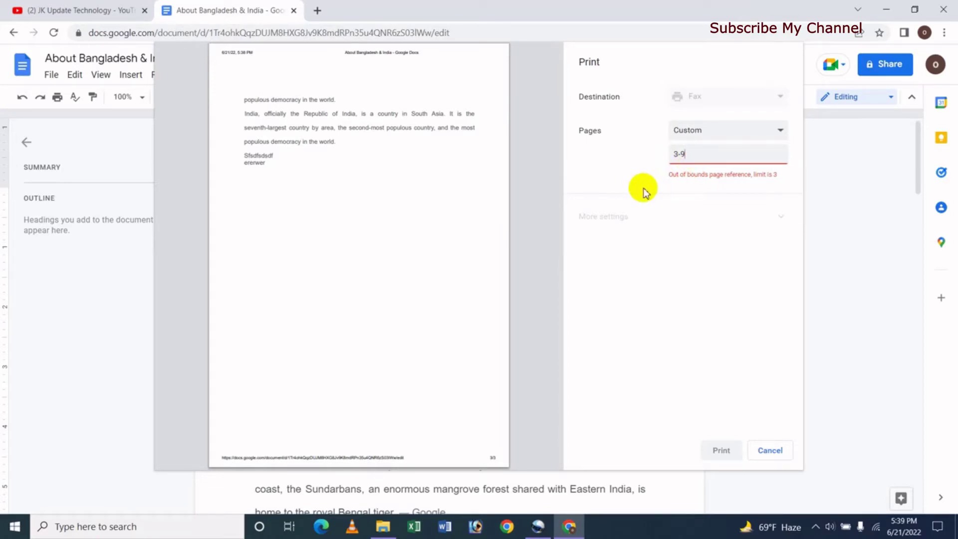
pyautogui.press('BackSpace')
pyautogui.press('BackSpace')
pyautogui.press('BackSpace')
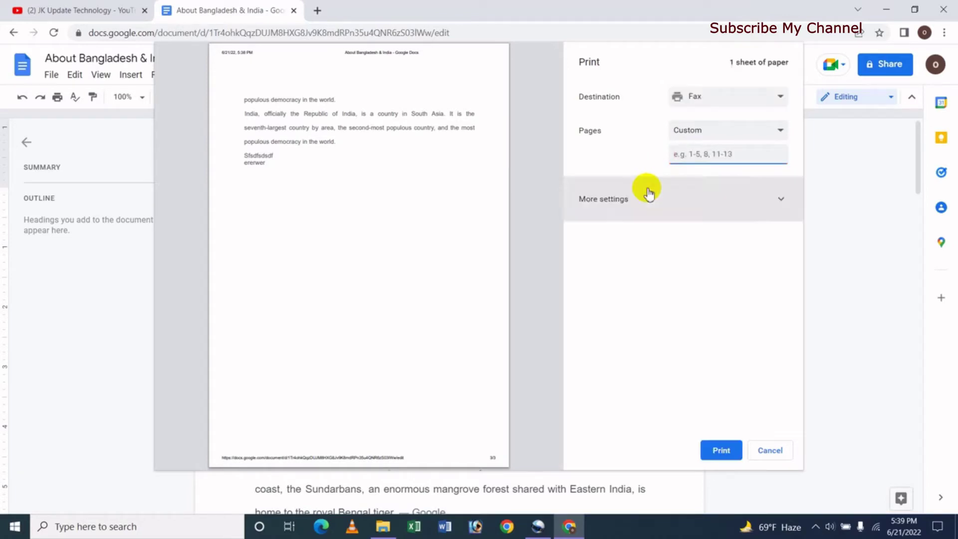